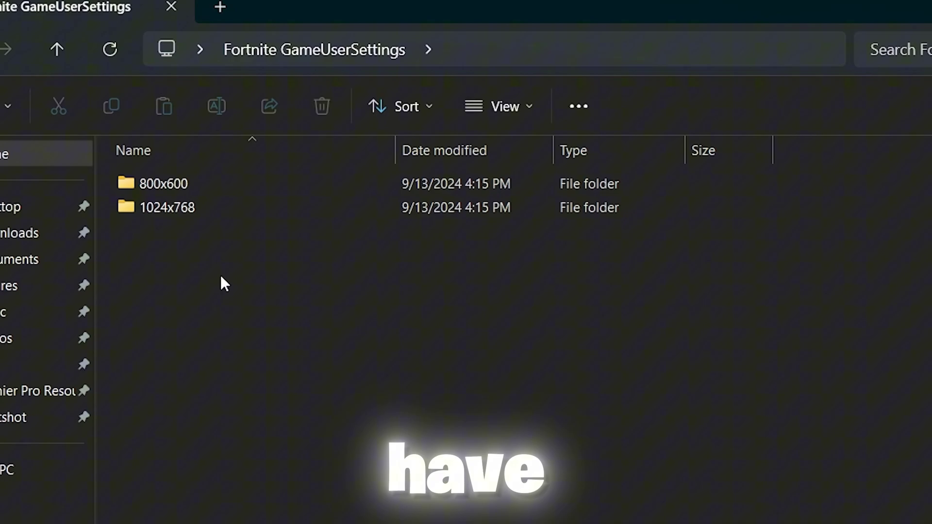
Copy GameUserSettings.ini from the 1024x768 settings folder.
click(178, 185)
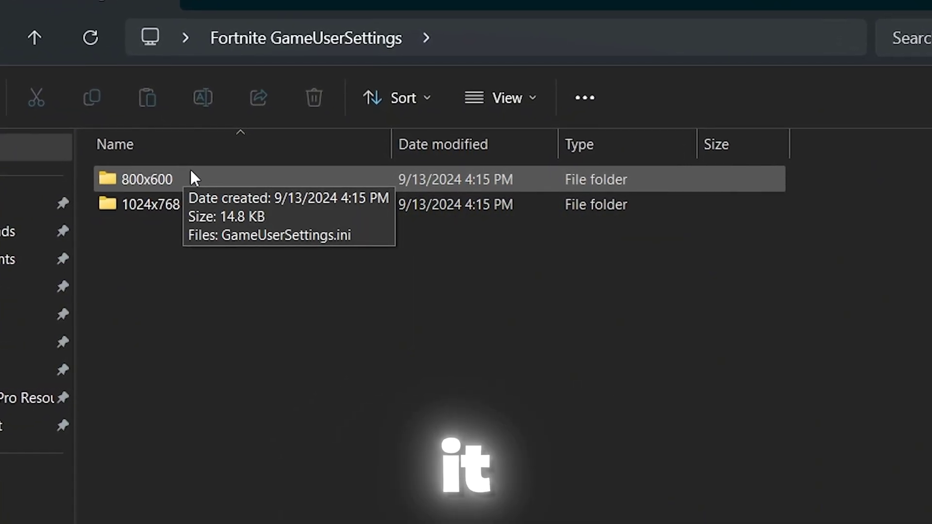
click(179, 204)
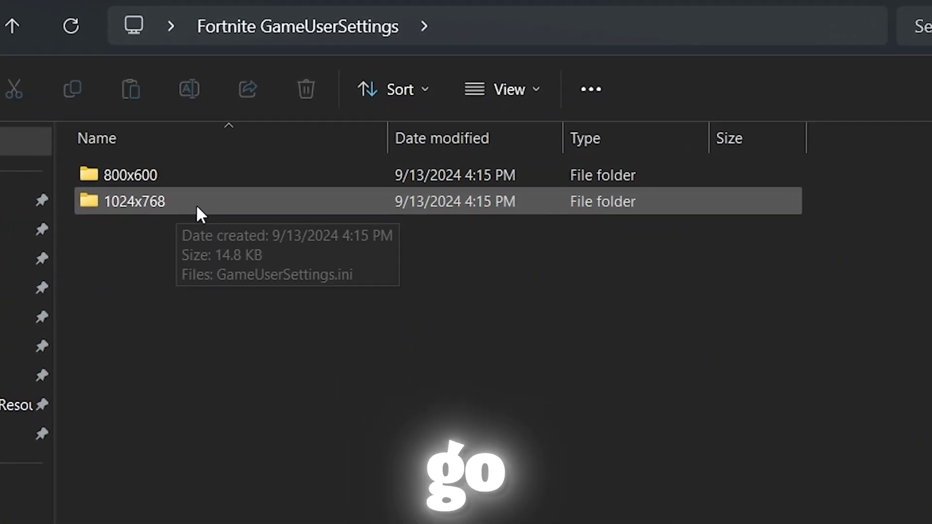
click(157, 204)
double_click(141, 200)
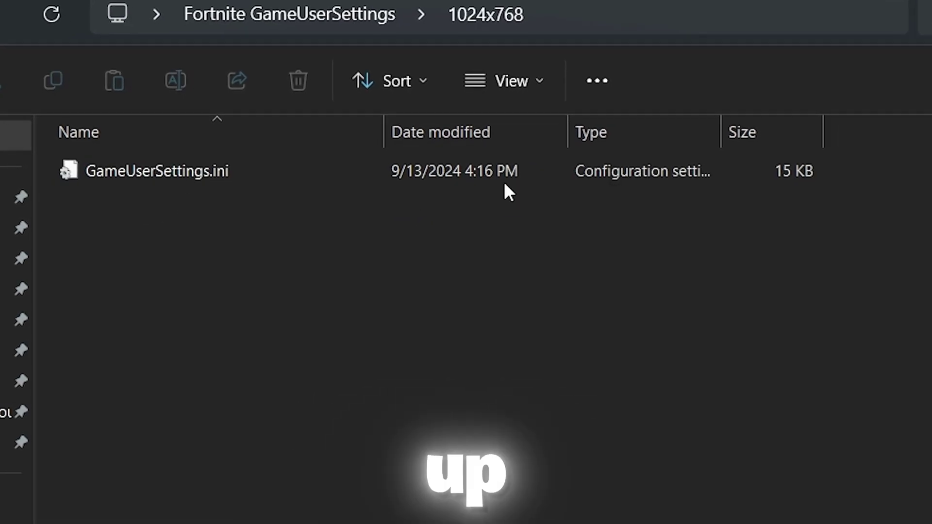
right_click(122, 171)
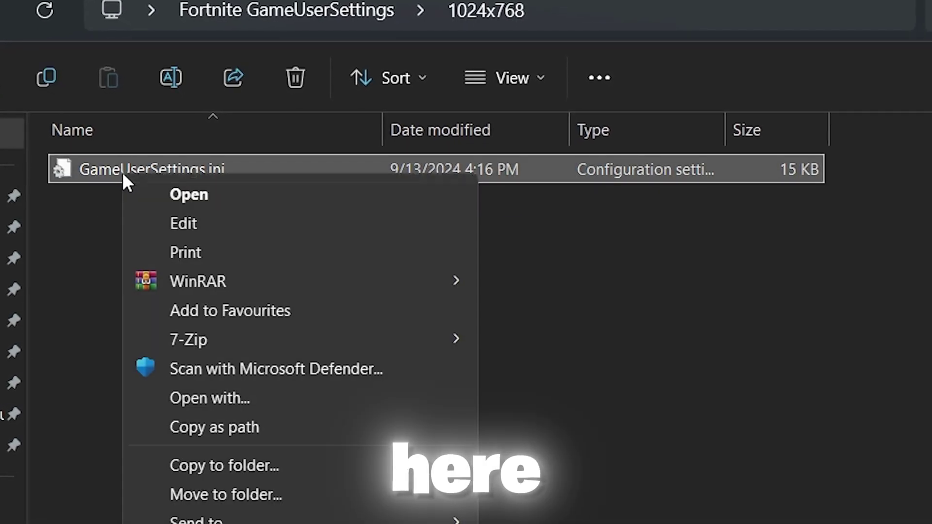
click(243, 360)
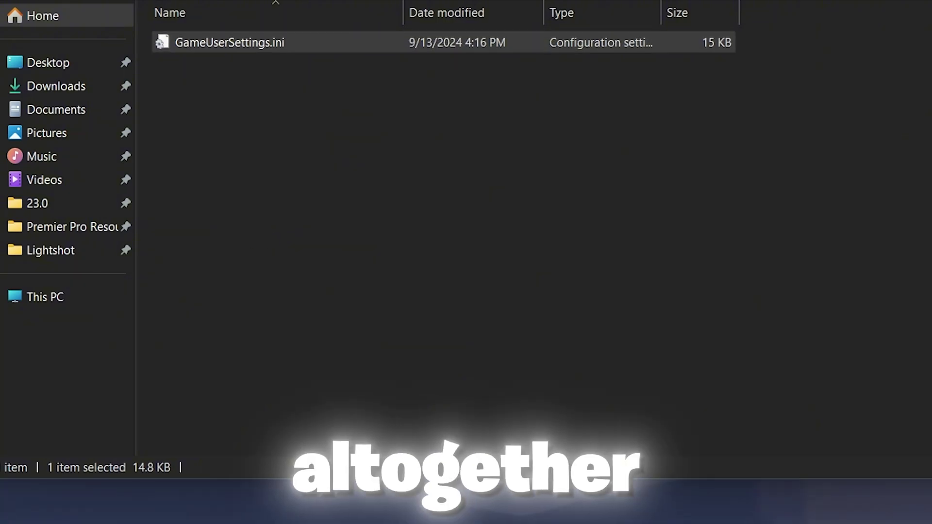
Open the Local AppData folder via Run with %localappdata%.
key(super+r)
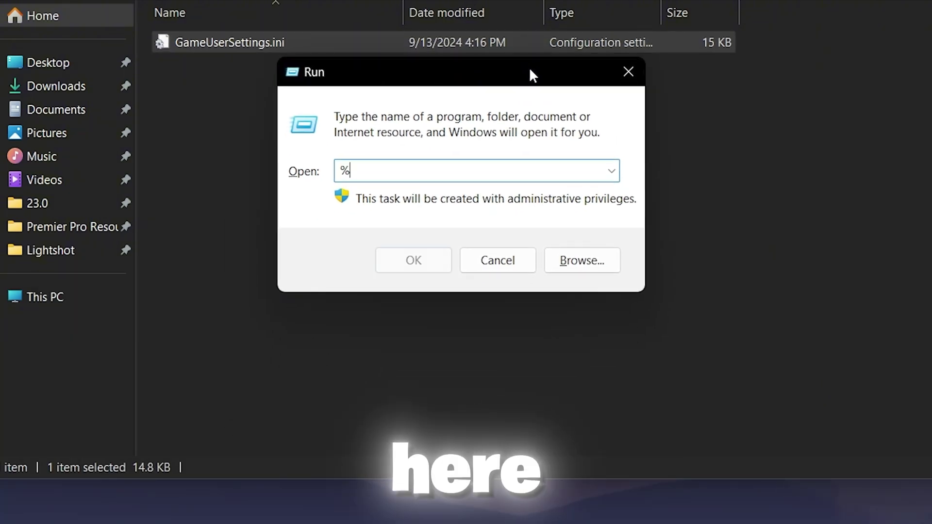
text(%local)
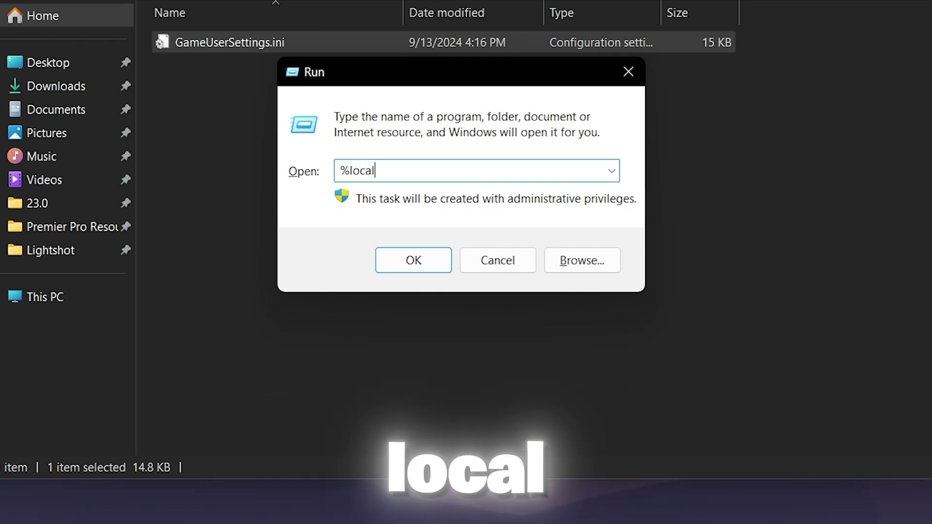
text(appdata)
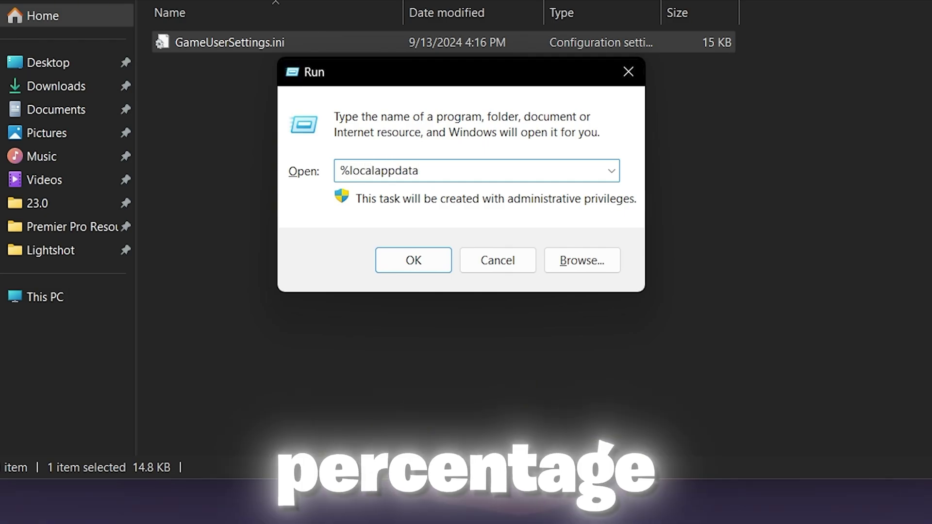
text(%)
key(Return)
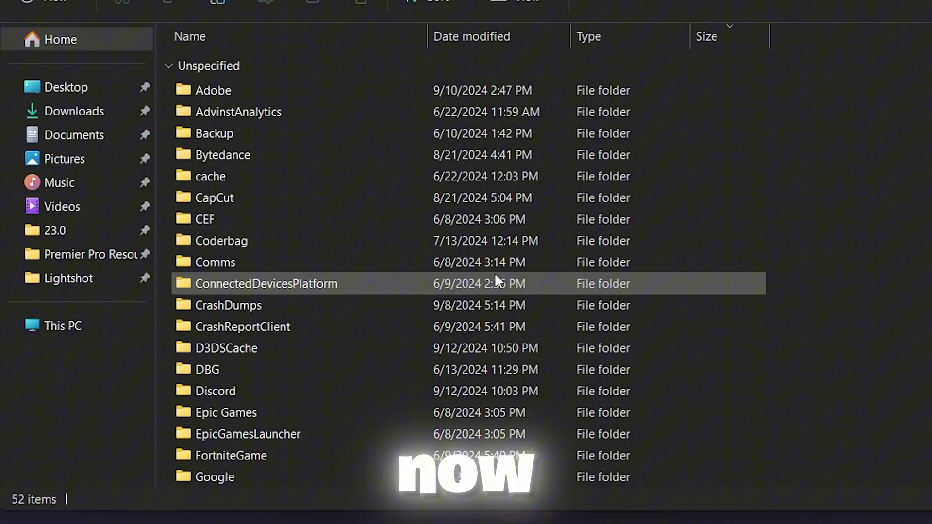
Navigate into FortniteGame\Saved\Config\WindowsClient.
double_click(240, 472)
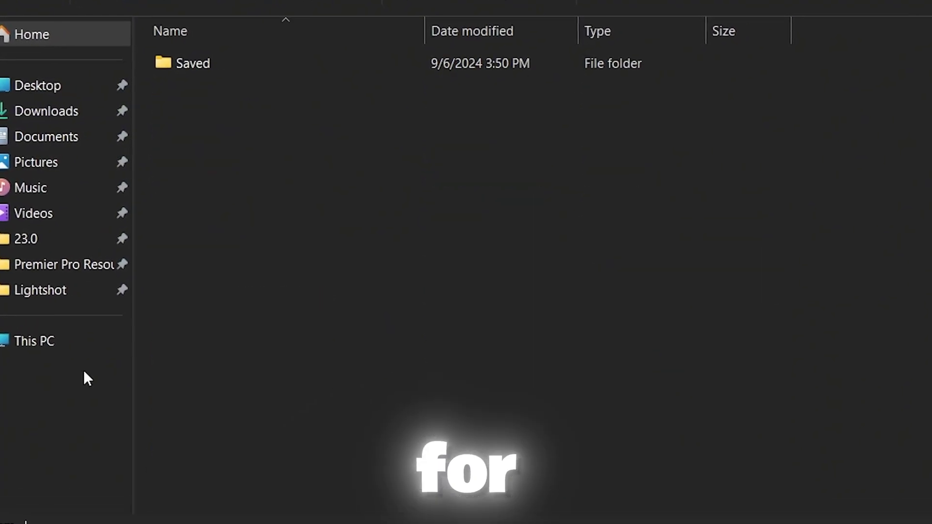
double_click(224, 68)
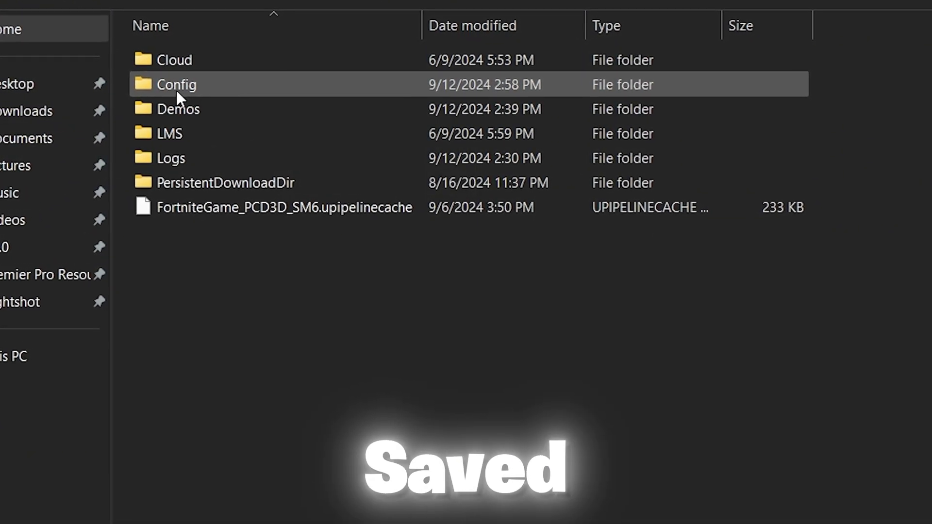
double_click(178, 90)
double_click(194, 84)
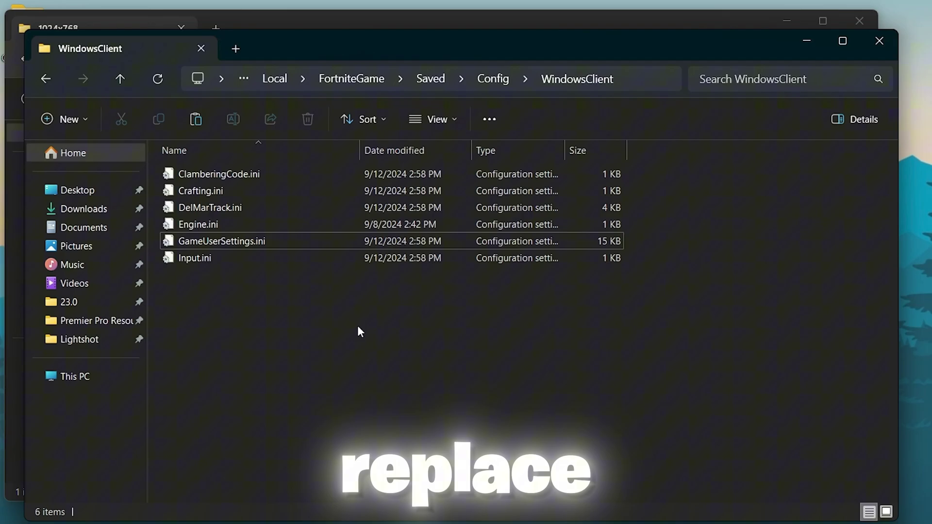
Paste the copied GameUserSettings.ini, replace the existing file, and open it in Notepad.
right_click(267, 298)
click(322, 412)
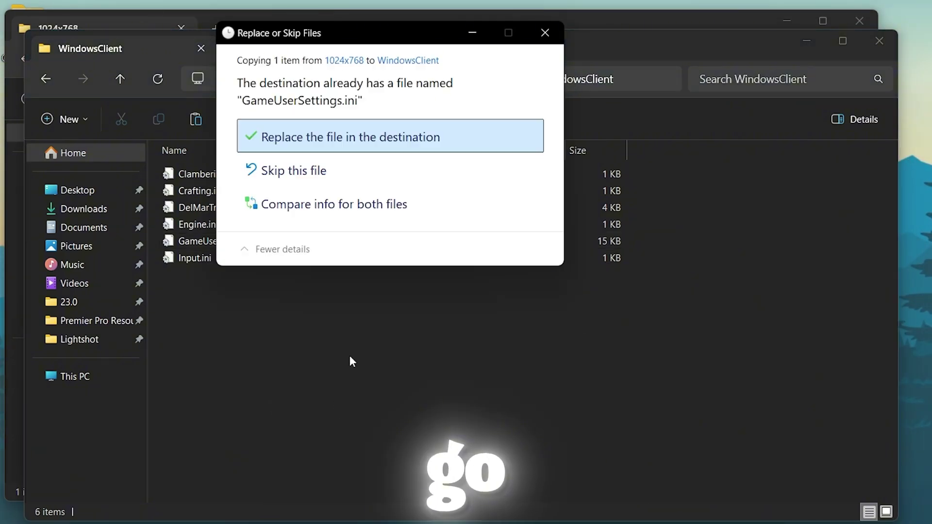
click(321, 138)
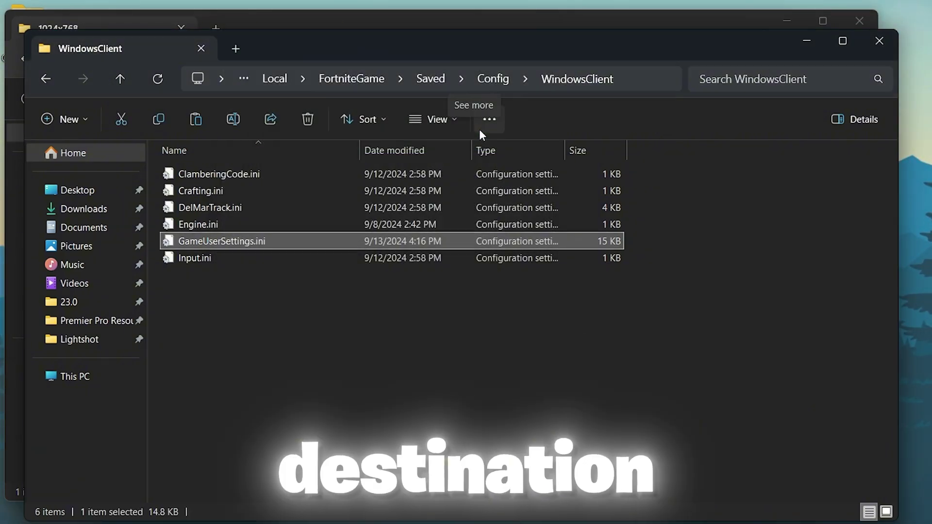
right_click(205, 239)
click(238, 268)
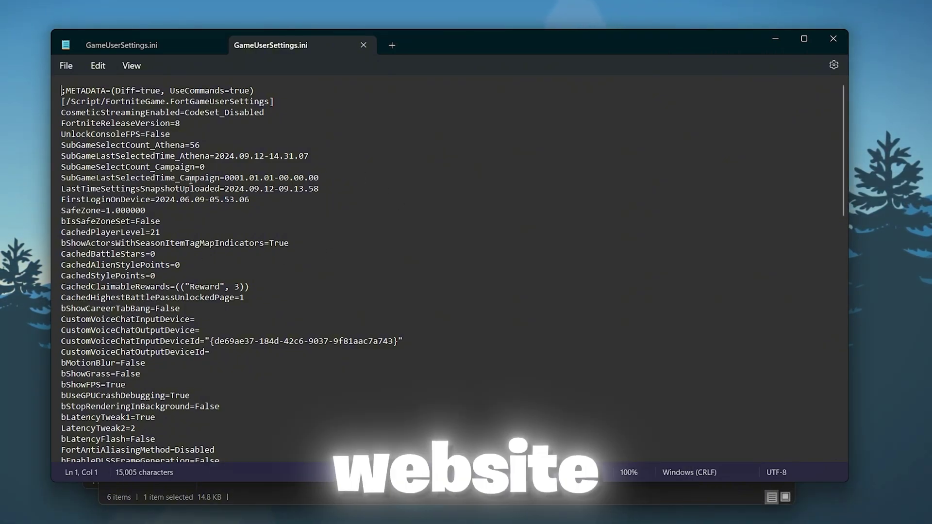
Scroll down to the ResolutionSizeX=1024 and ResolutionSizeY=768 lines in GameUserSettings.ini.
scroll(291, 194, down, 20)
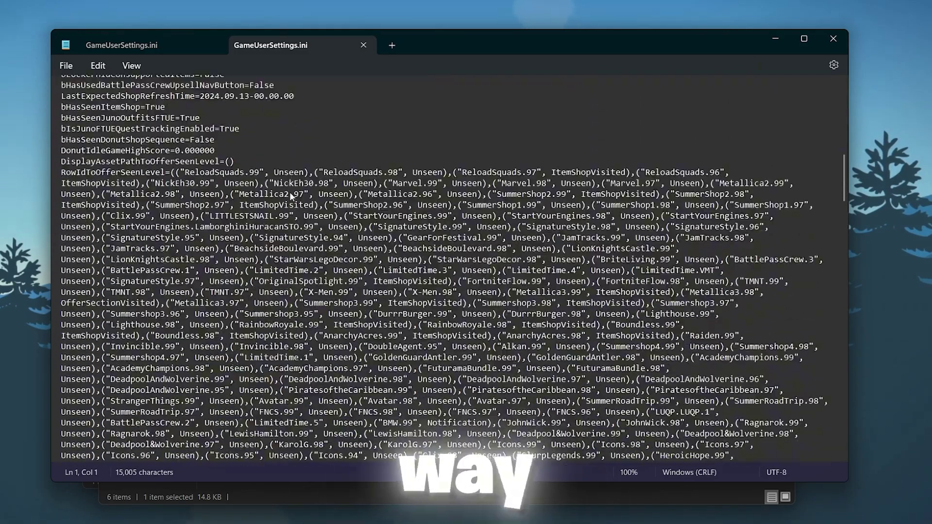
scroll(292, 196, down, 15)
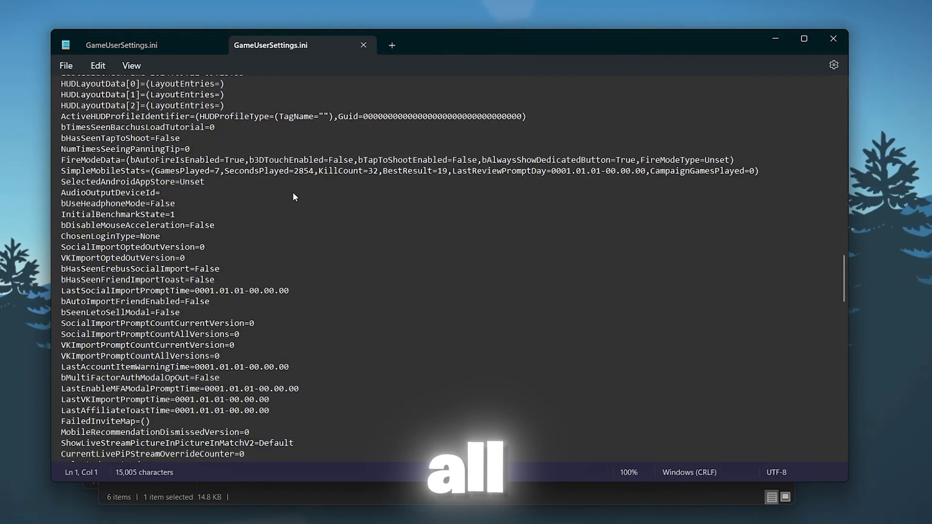
scroll(293, 193, down, 14)
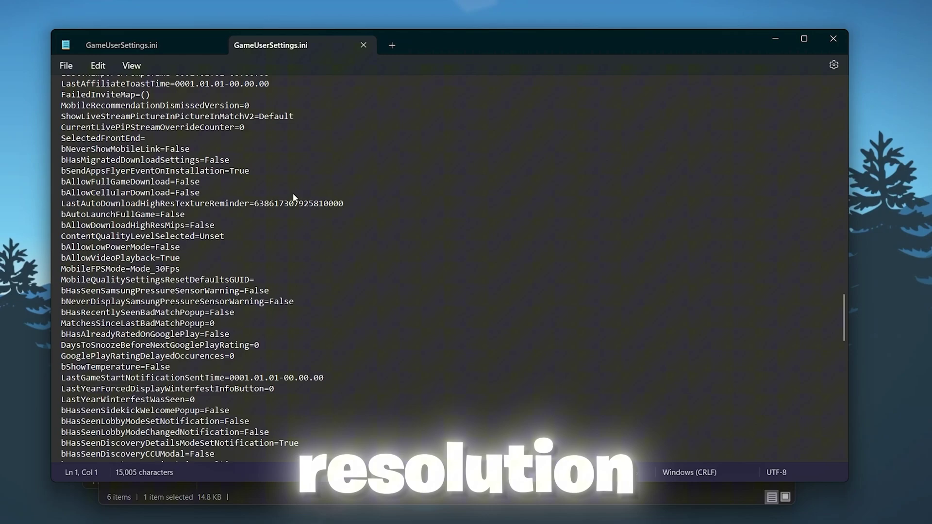
scroll(304, 193, down, 5)
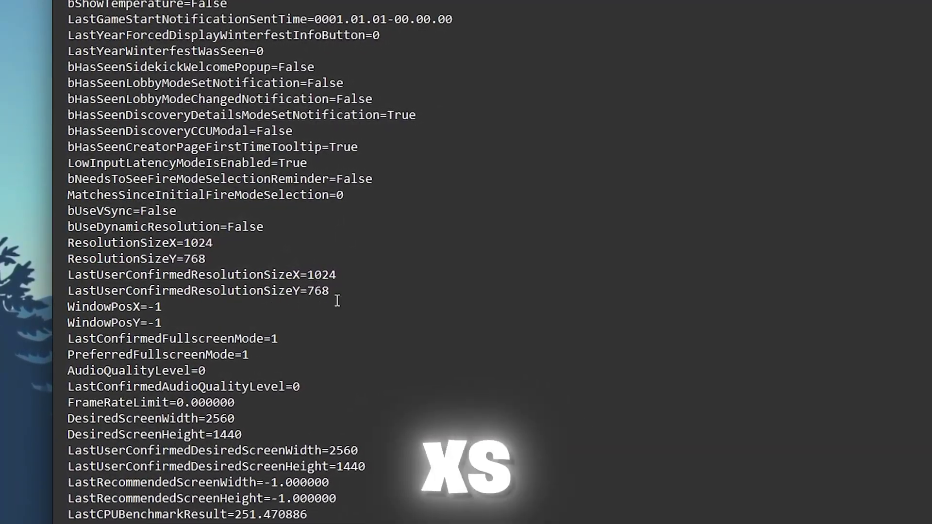
scroll(412, 300, up, 20)
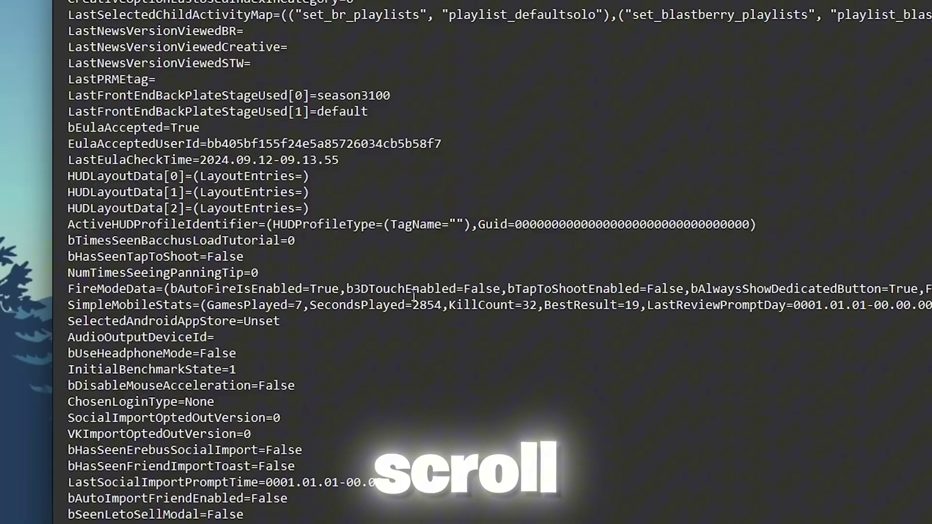
scroll(419, 297, up, 5)
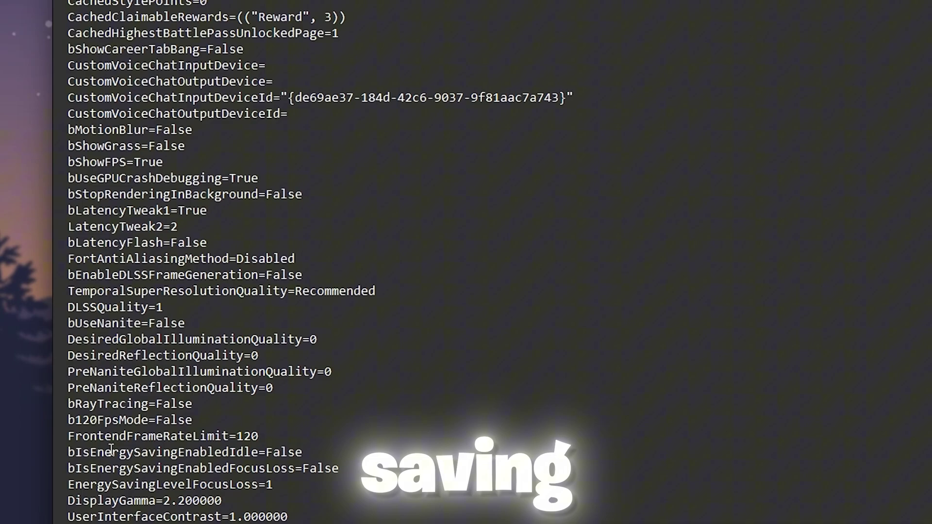
drag(353, 474, 68, 452)
click(347, 452)
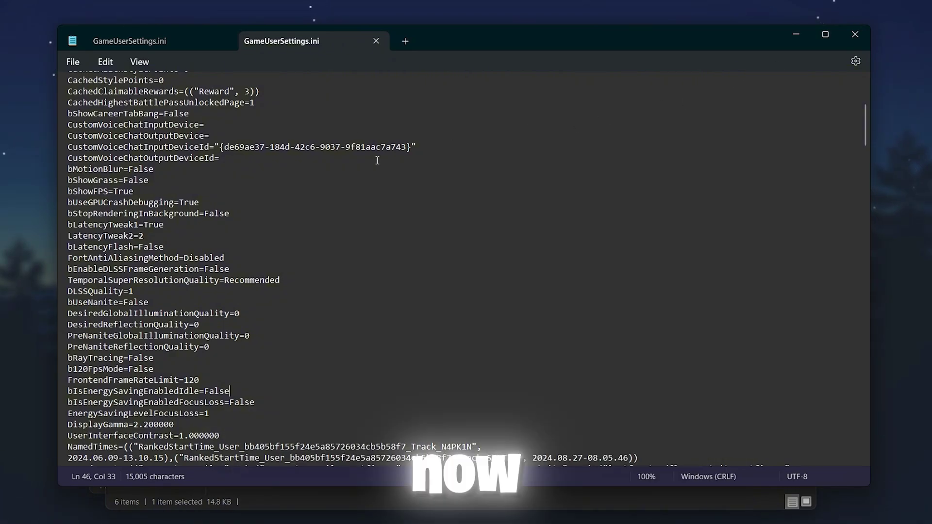
Save GameUserSettings.ini through the File menu and close Notepad.
click(73, 62)
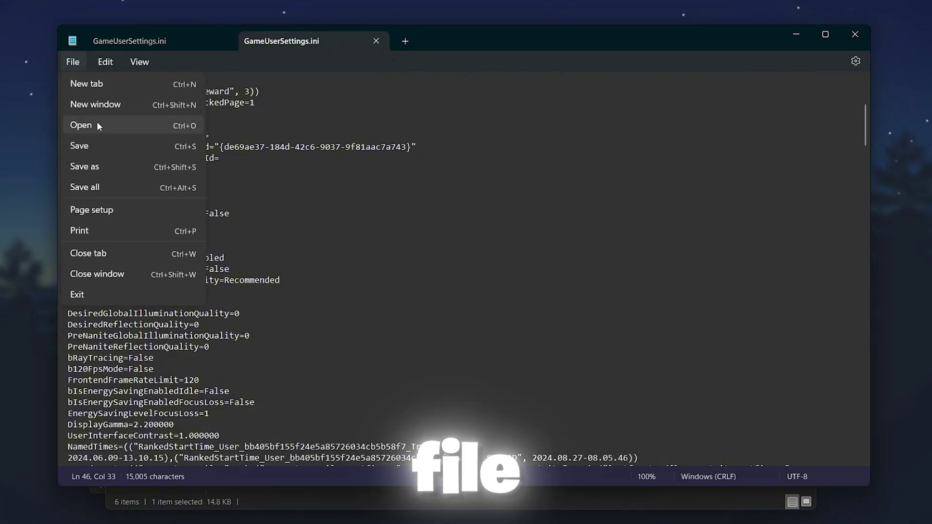
click(48, 155)
click(854, 35)
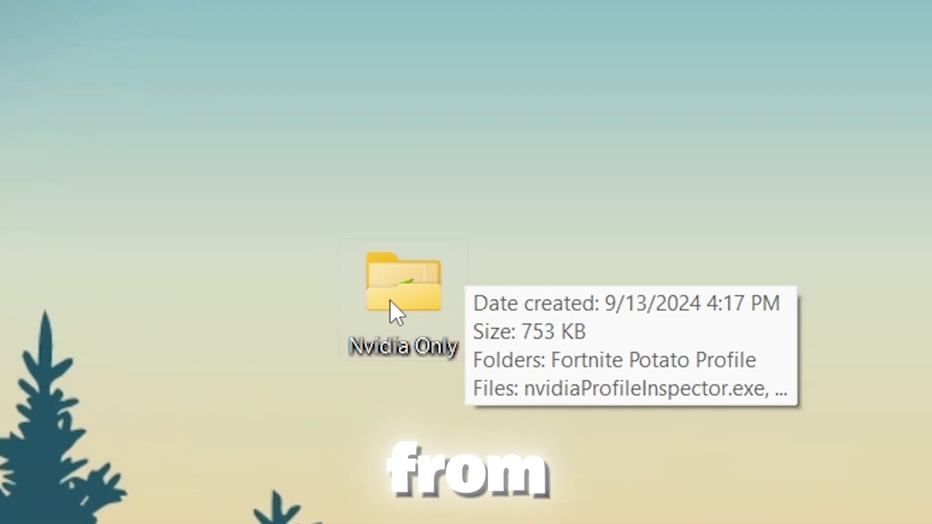
Run nvidiaProfileInspector.exe from the Nvidia Only folder as administrator.
double_click(422, 289)
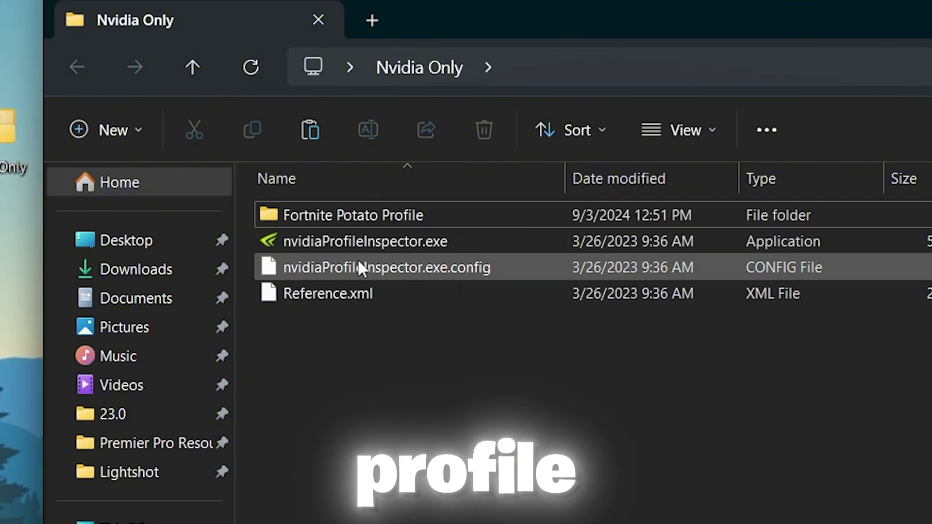
right_click(316, 241)
click(411, 283)
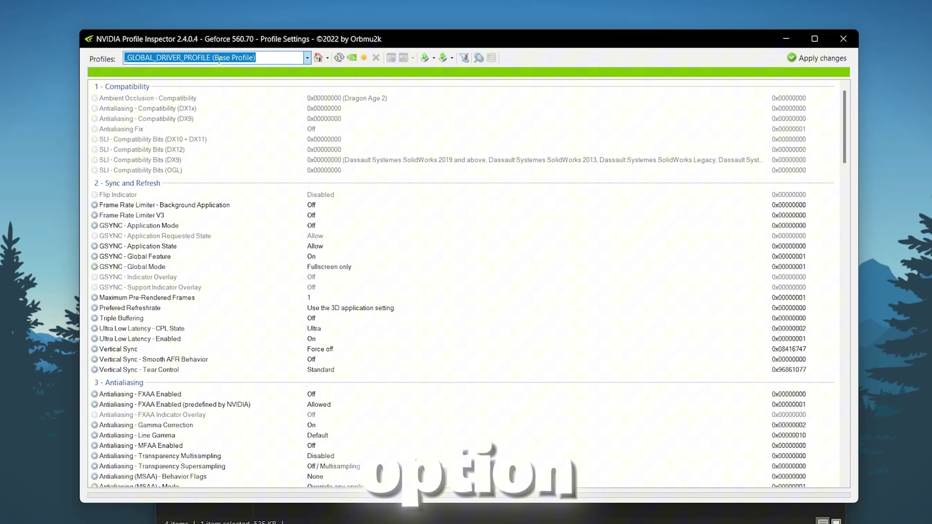
Search 'fort' in Profiles and load the Fortnite game profile.
text(fort)
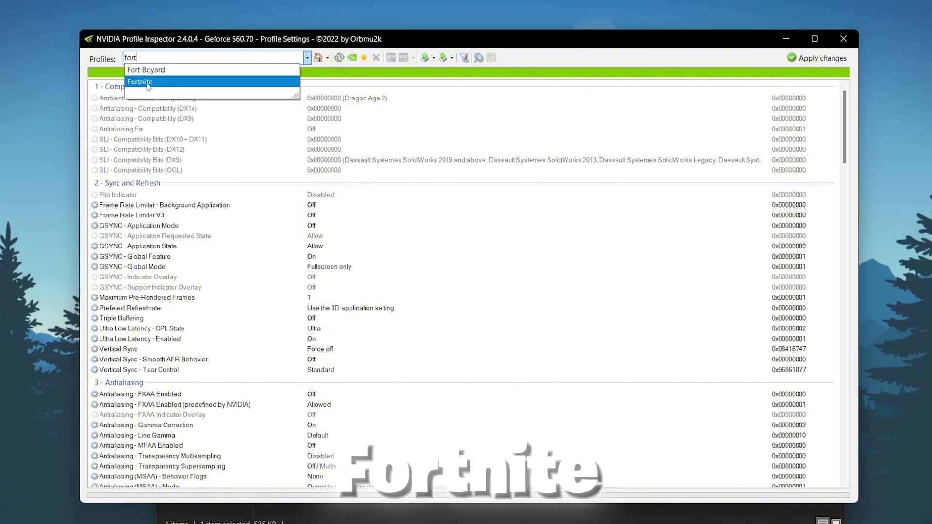
click(148, 83)
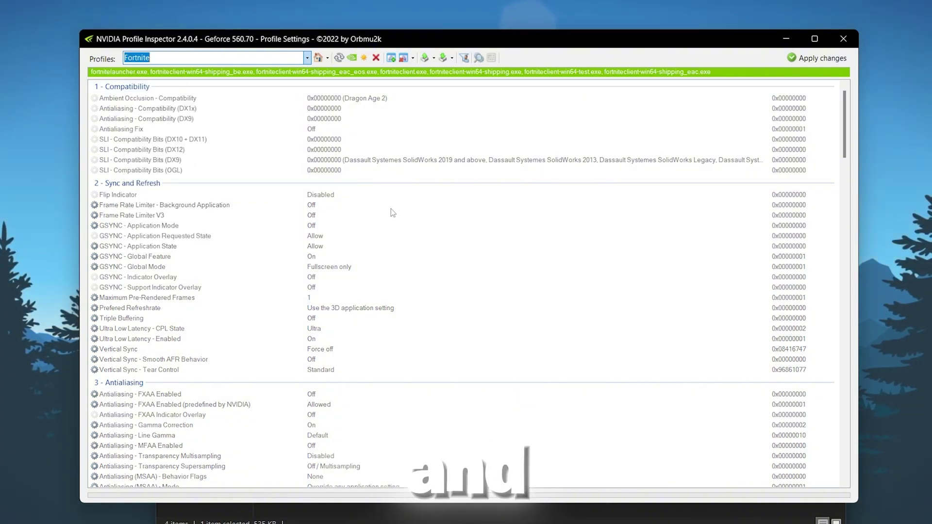
scroll(393, 212, down, 13)
scroll(403, 239, down, 4)
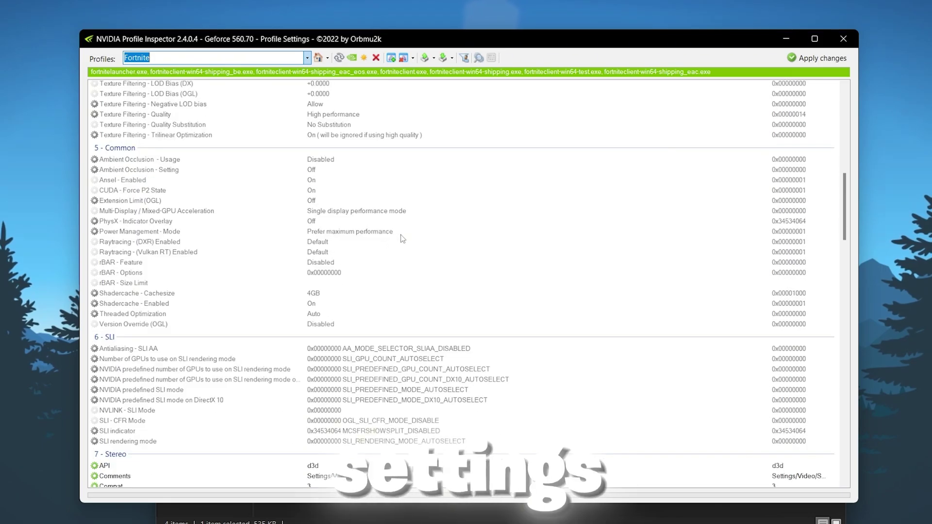
Import Fortnite Normal Potato Grpahics.nip from Desktop\Nvidia Only\Fortnite Potato Profile and confirm success.
click(447, 60)
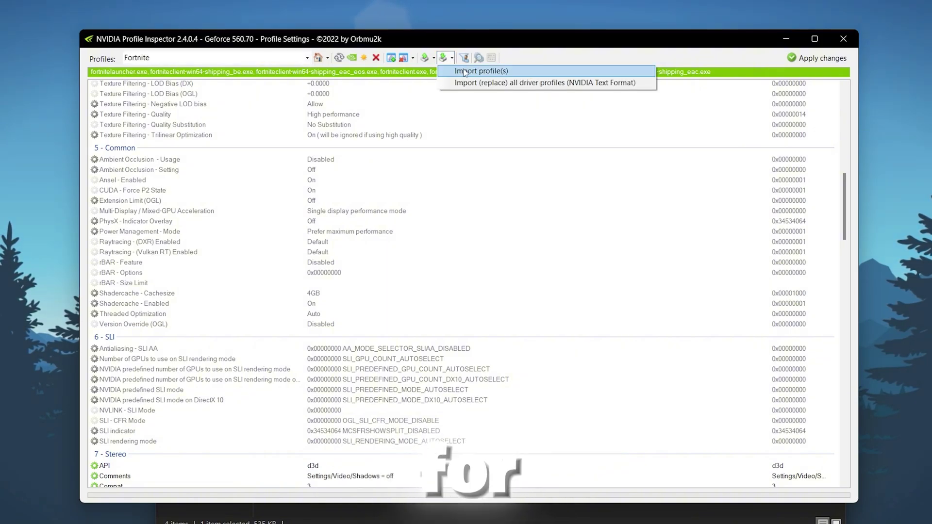
click(465, 72)
click(142, 159)
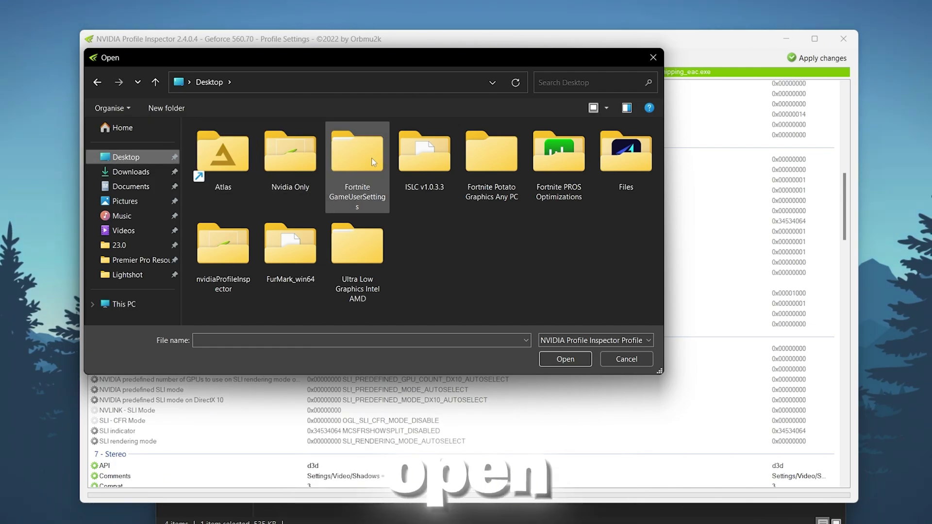
double_click(298, 158)
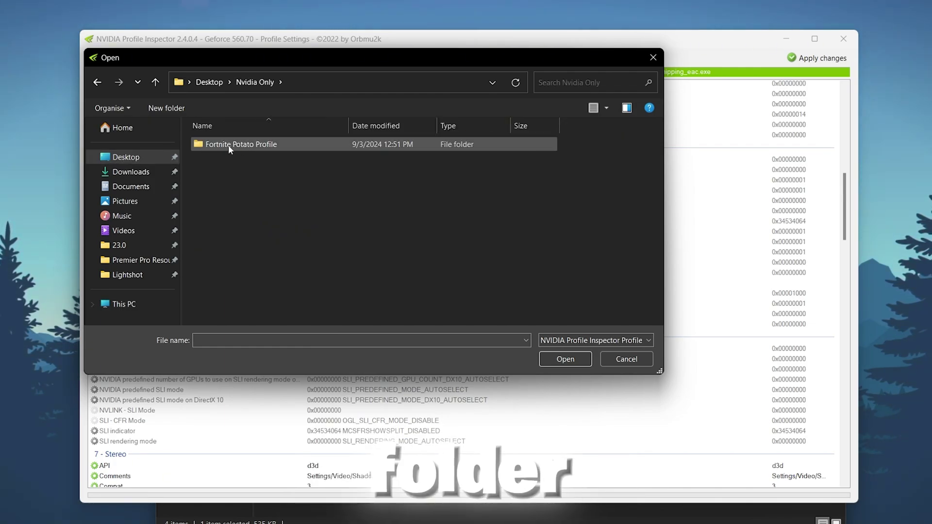
double_click(301, 144)
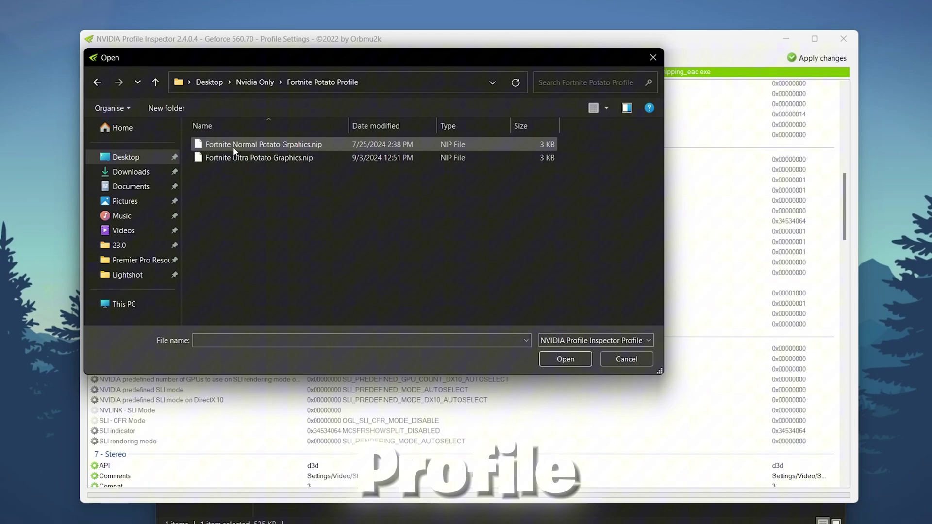
click(304, 145)
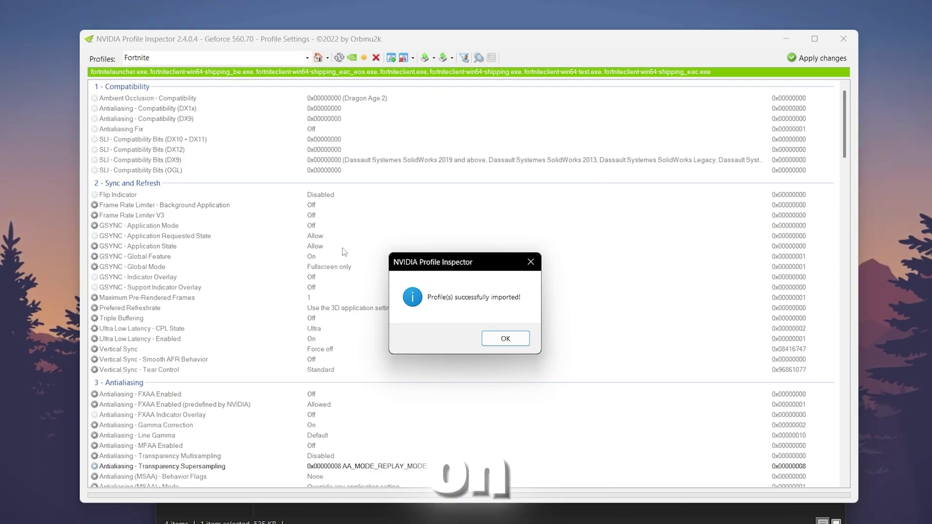
click(502, 338)
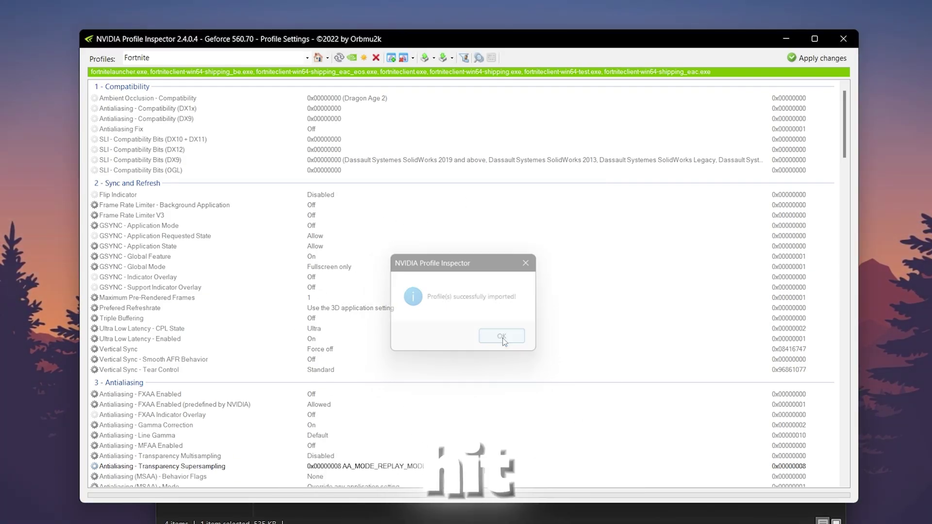
Review the imported Fortnite settings (LOD Bias +3.0000, V-Sync off, Ultra Low Latency) and apply changes.
scroll(503, 322, down, 4)
scroll(504, 323, down, 7)
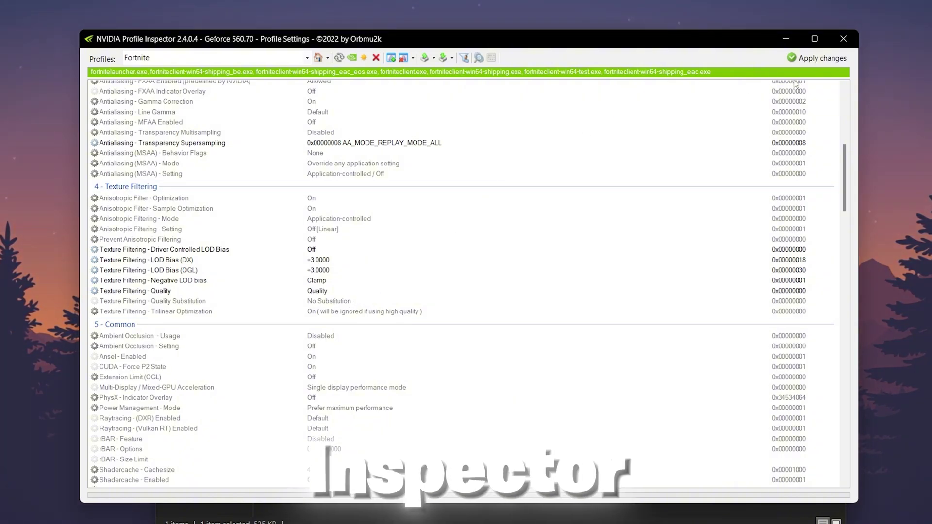
click(812, 59)
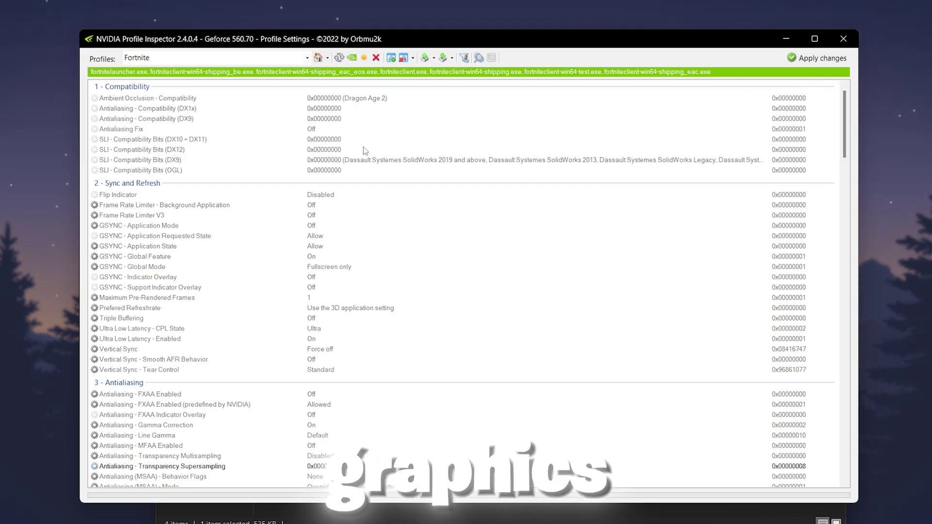
click(354, 60)
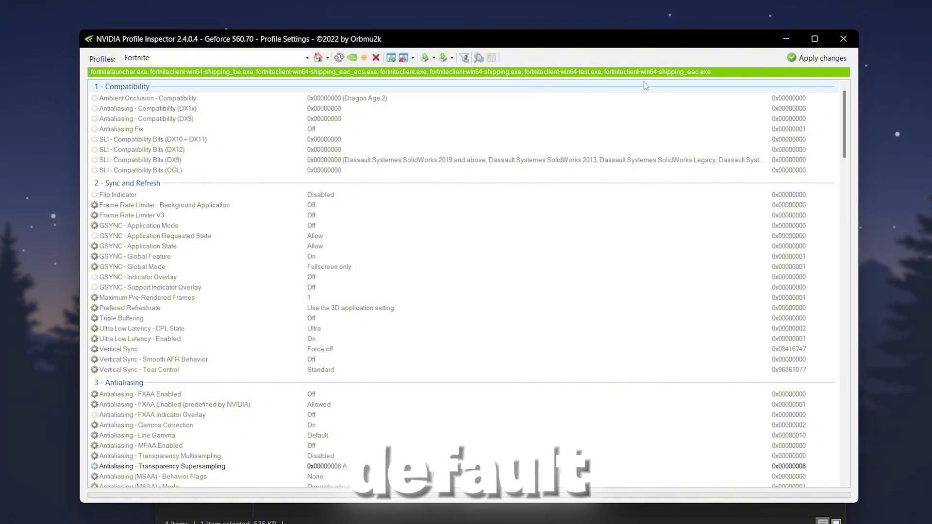
click(822, 58)
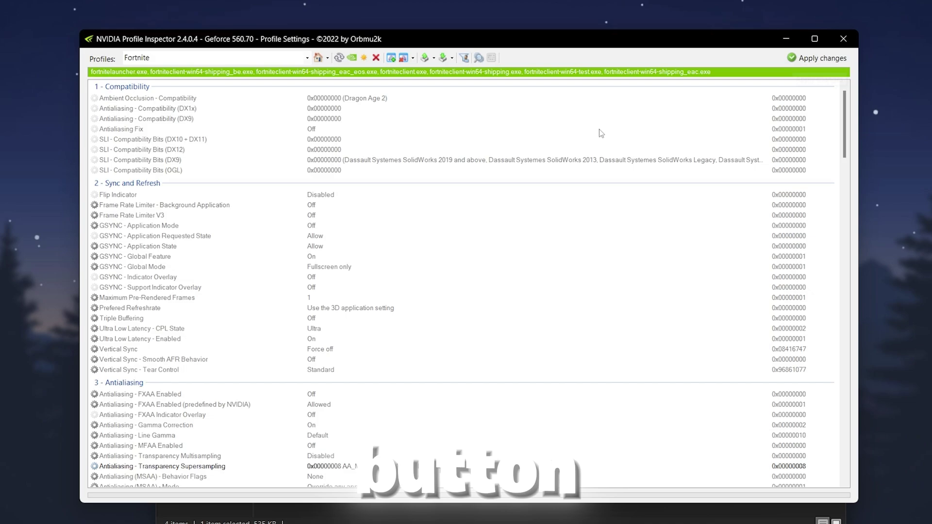